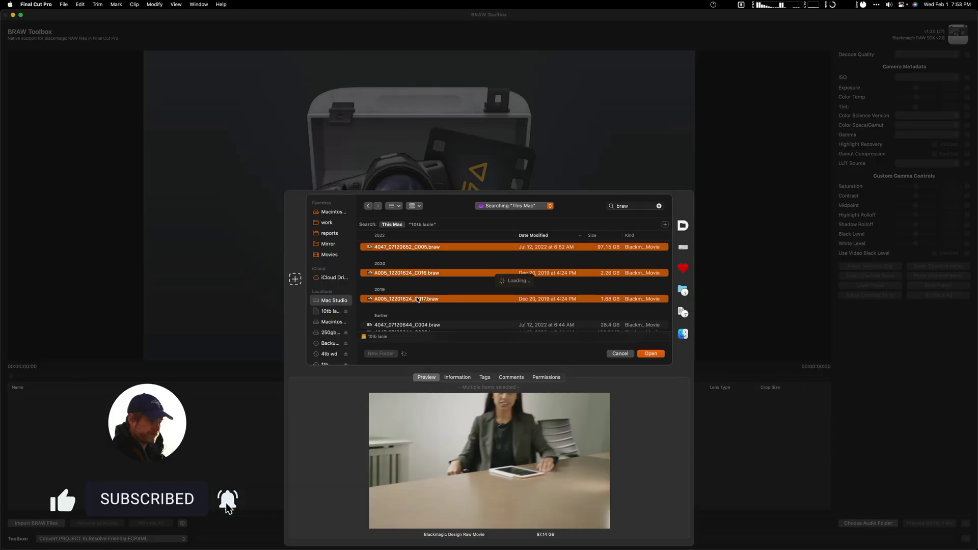
- Select the first .braw file in the import picker and extend the selection to the next file
shift+click(429, 258)
key(shift+Down)
key(shift+Down)
- Open the selected .braw files and add A005_12201624_C017.braw to the selection
key(Return)
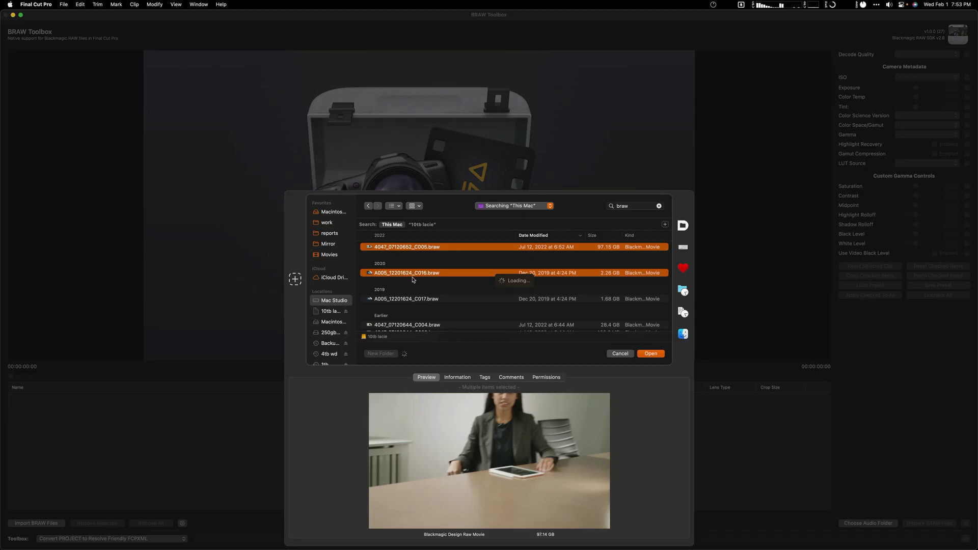
super+click(418, 299)
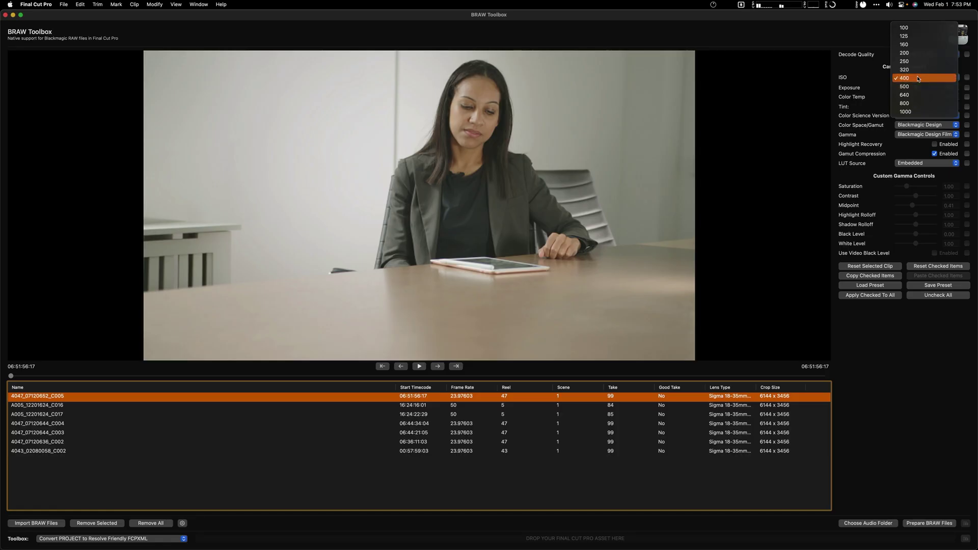
- Keep ISO at 400 and set decode quality to Automatic (UltraHD)
click(918, 79)
click(920, 57)
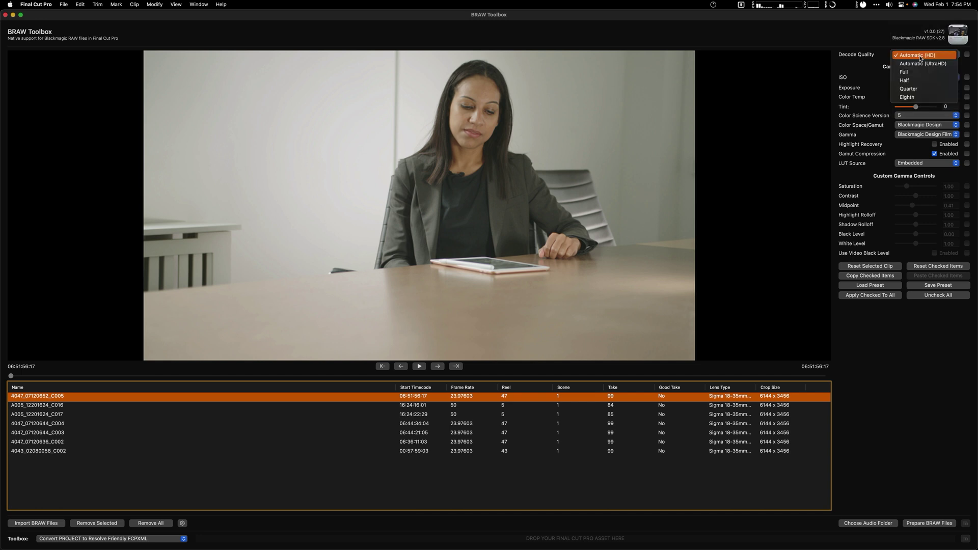
click(920, 65)
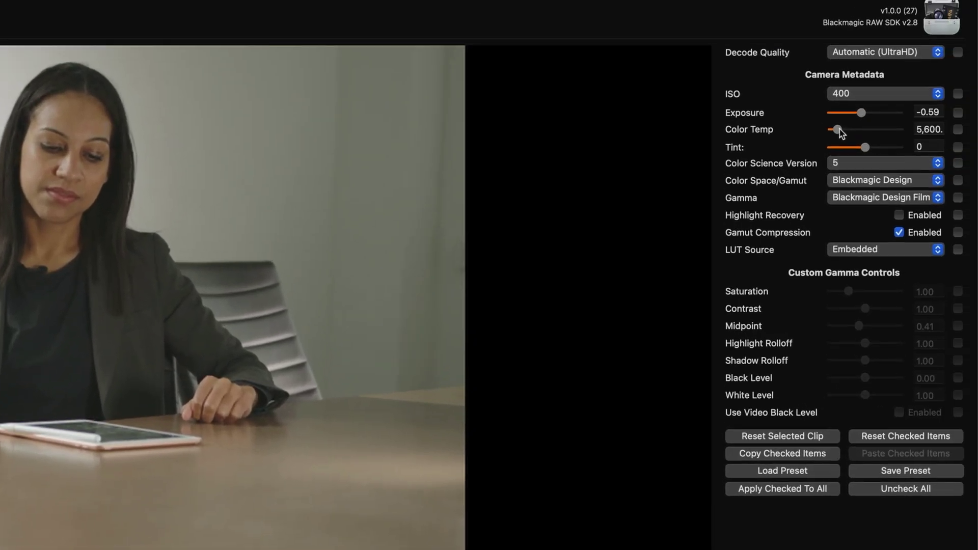
- Set colour temperature to about 5,884 and keep the gamut at Blackmagic Design
drag(913, 85, 918, 87)
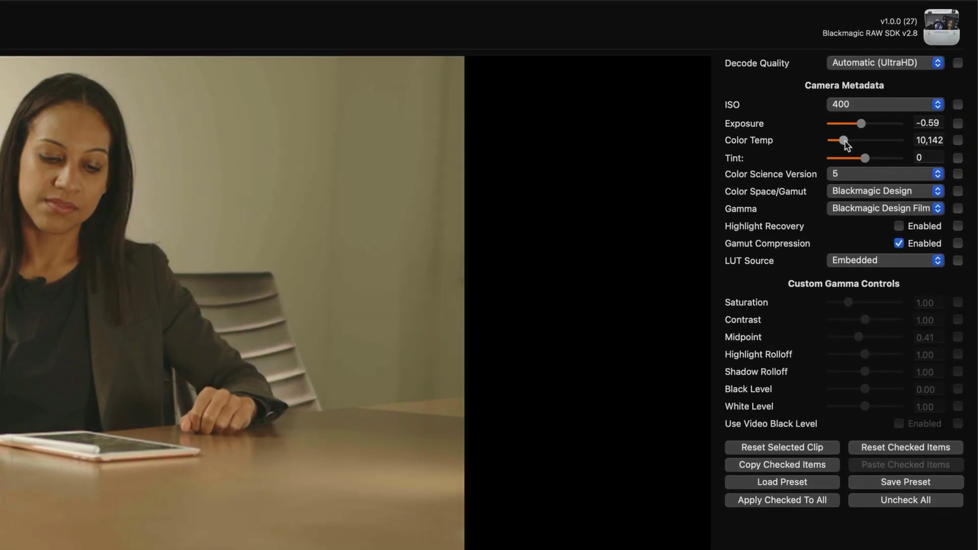
drag(846, 145, 841, 143)
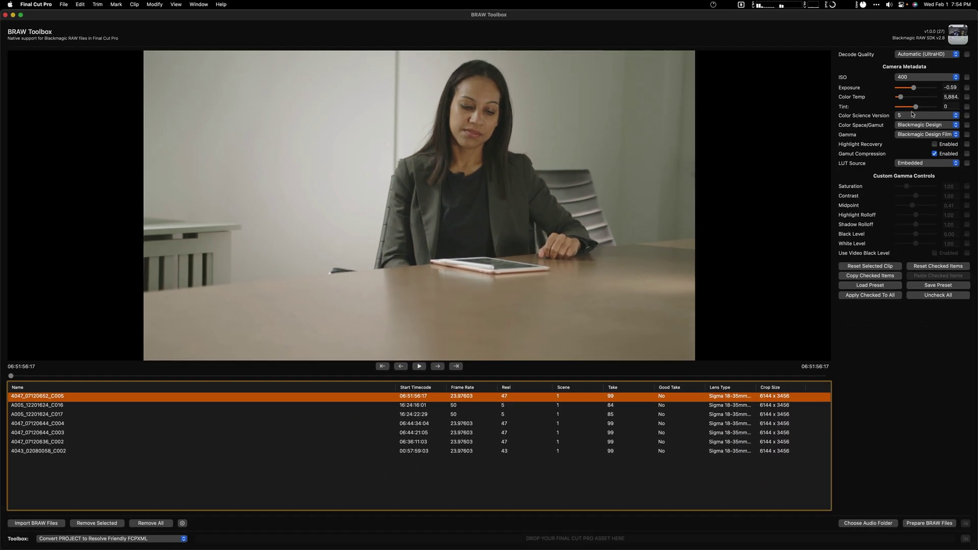
click(907, 129)
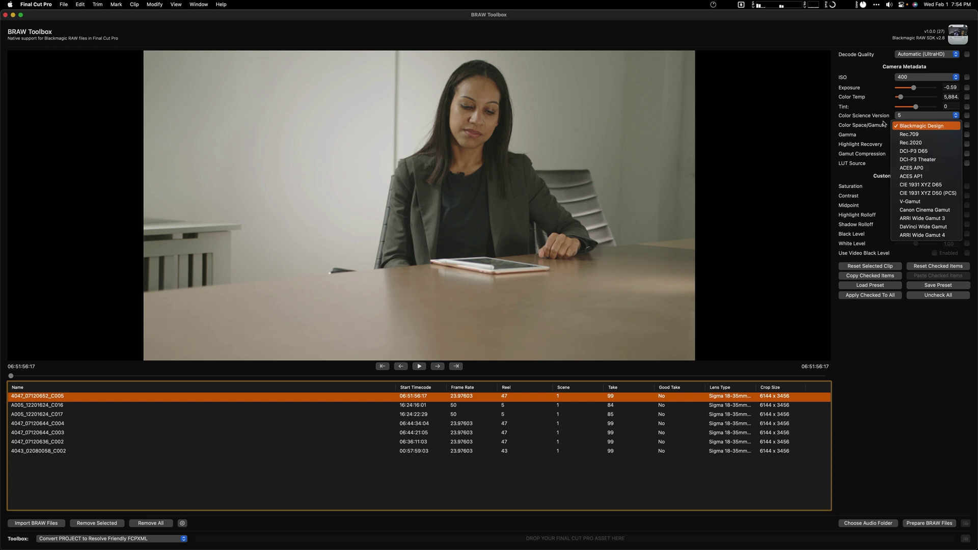
click(884, 124)
click(903, 127)
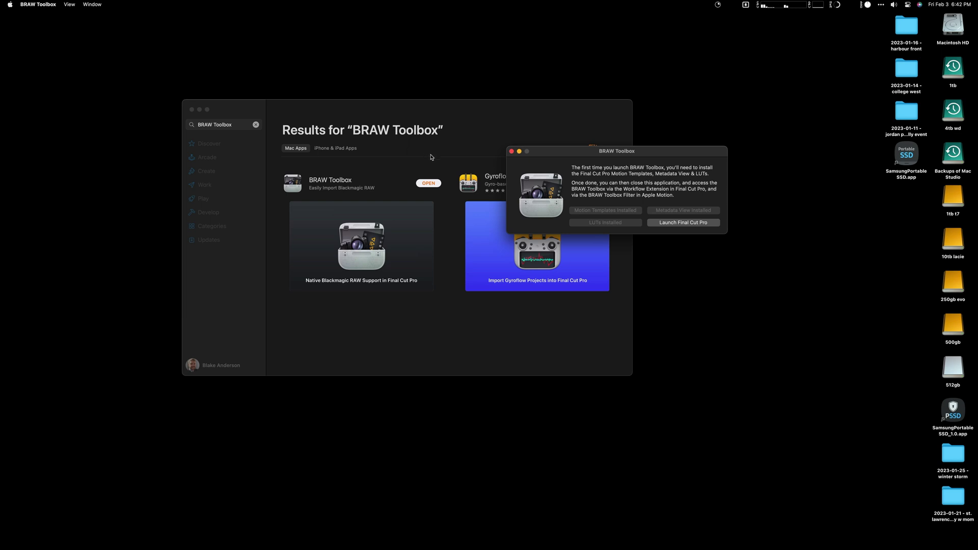
- Move the BRAW Toolbox setup window aside, then launch Final Cut Pro and switch to it
drag(557, 152, 471, 141)
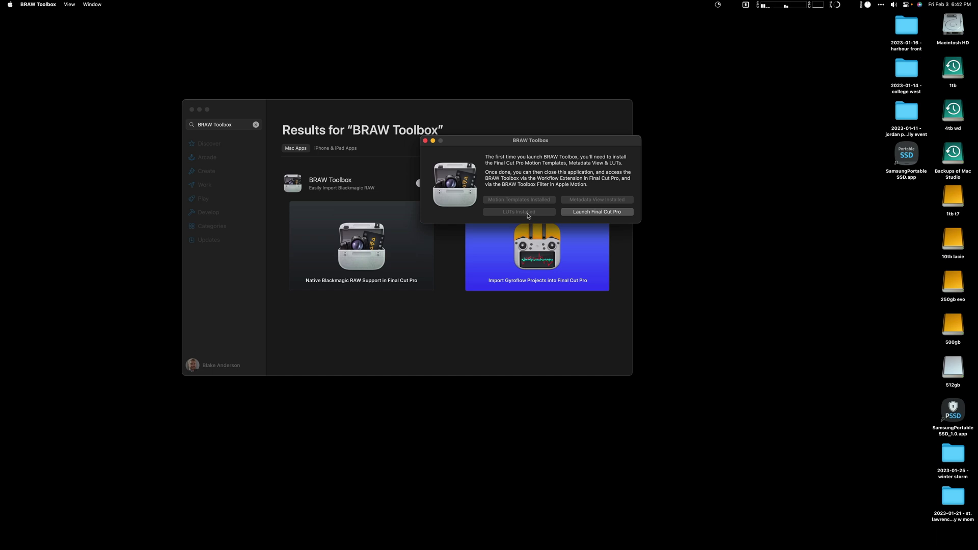
click(575, 212)
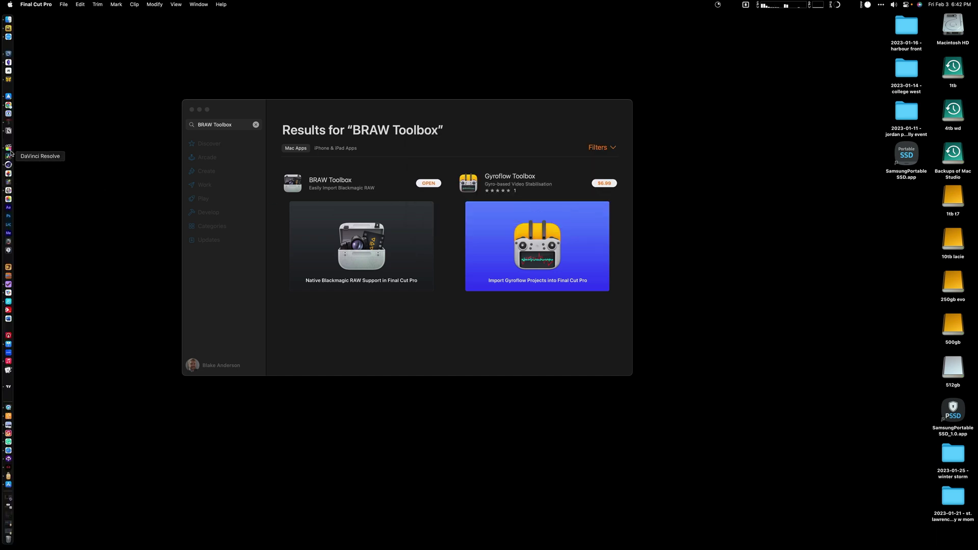
click(8, 152)
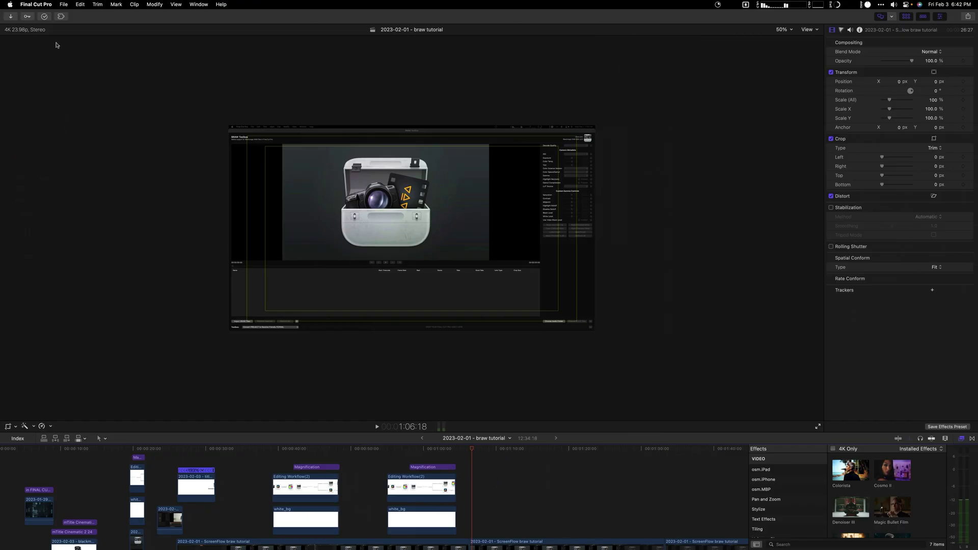
- Open the BRAW Toolbox extension from Final Cut Pro's Window menu and select all eight .braw clips
click(61, 19)
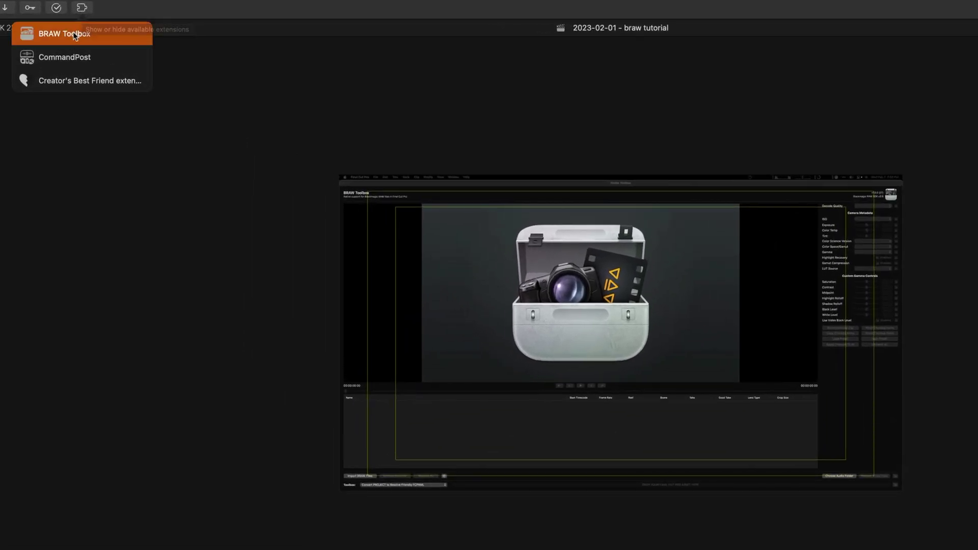
click(72, 32)
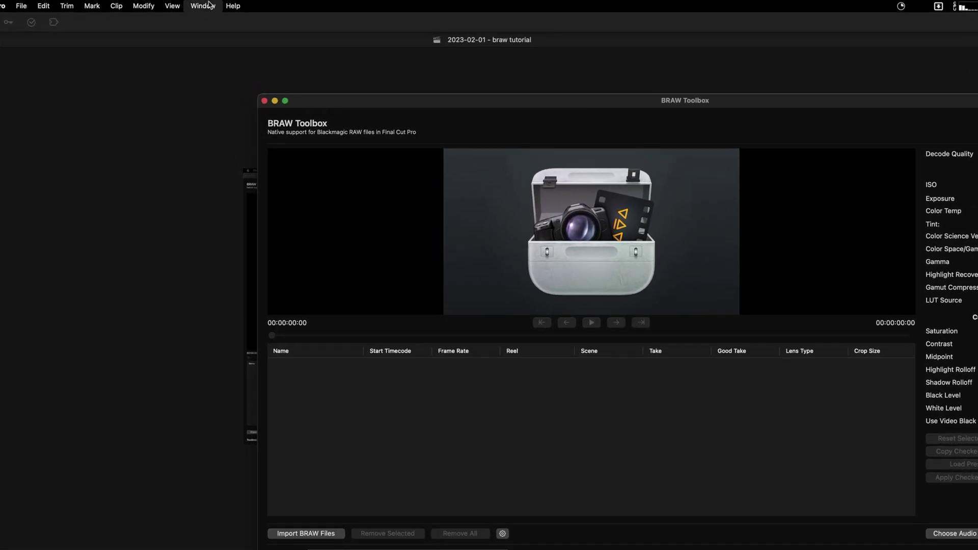
click(223, 1)
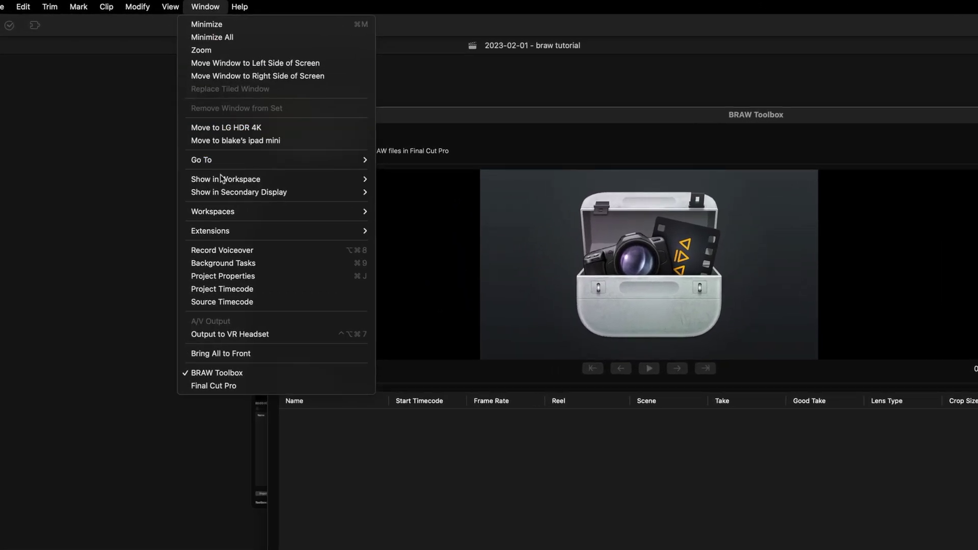
mouse_move(234, 234)
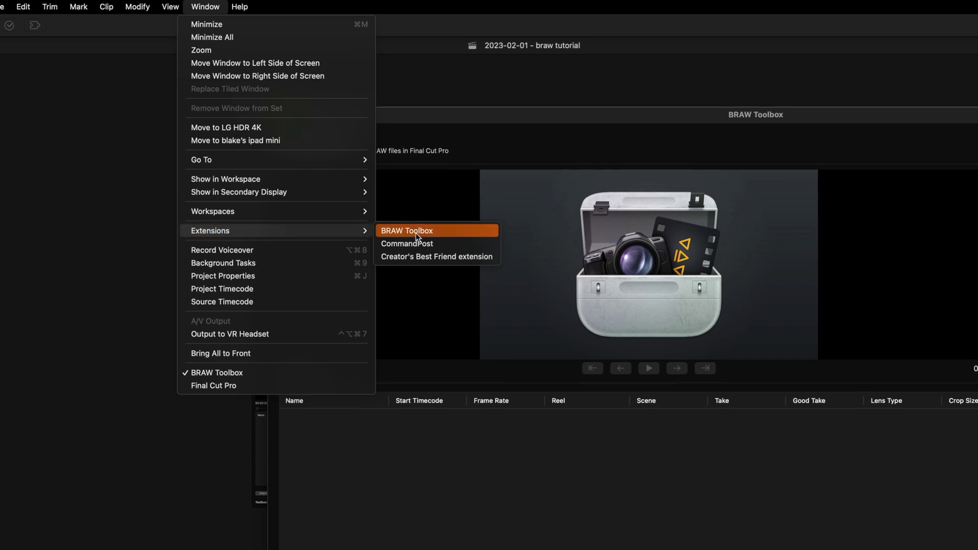
click(443, 231)
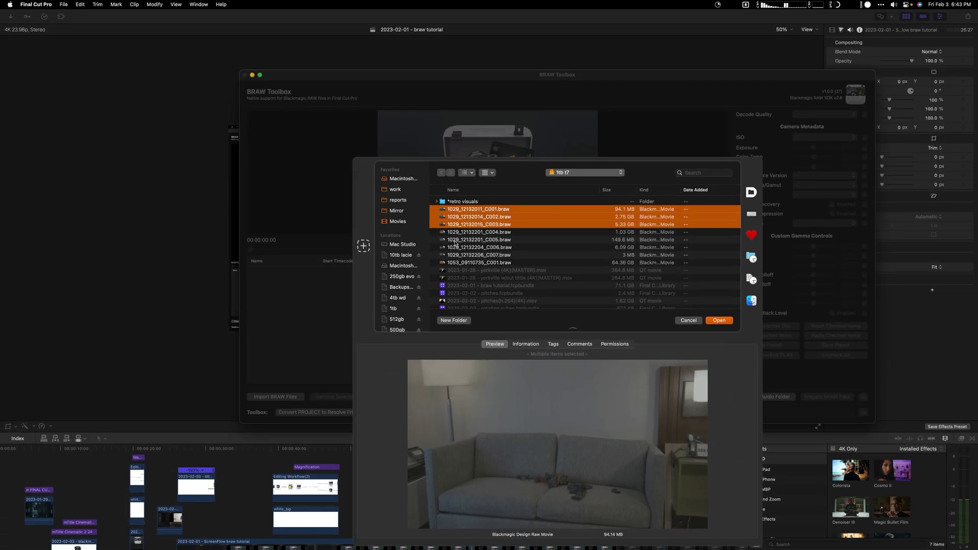
drag(455, 243, 456, 267)
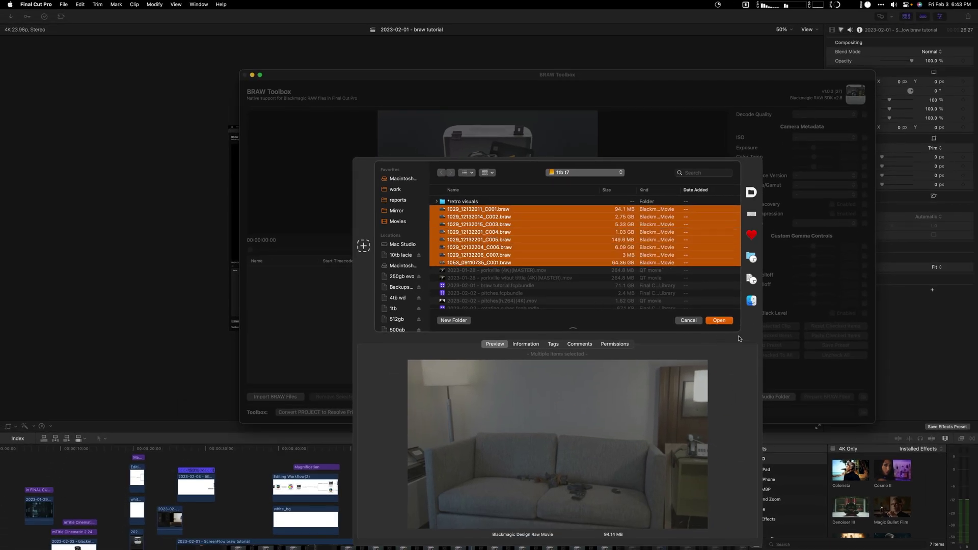
- Import the eight selected clips and preview C004, C003 and the C002 couch clip
click(725, 322)
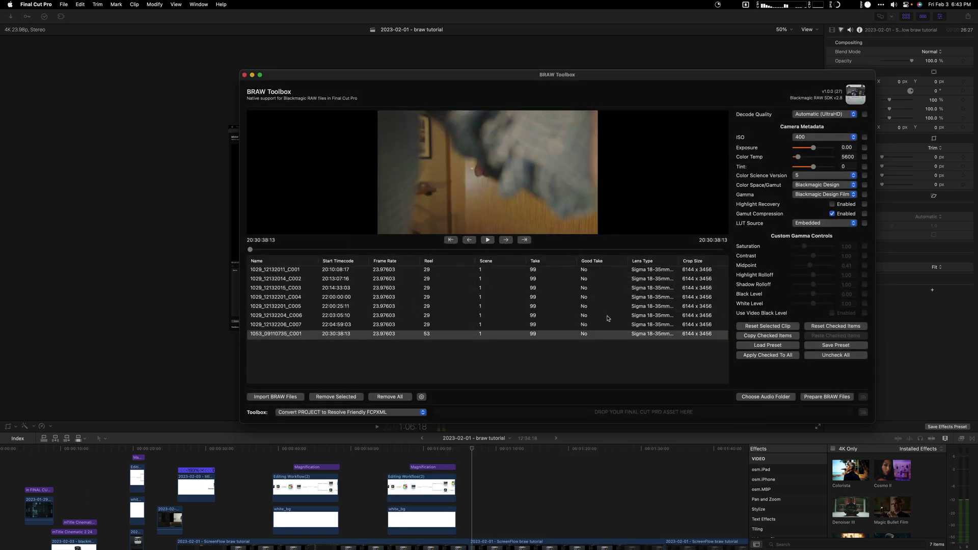
click(312, 300)
click(310, 287)
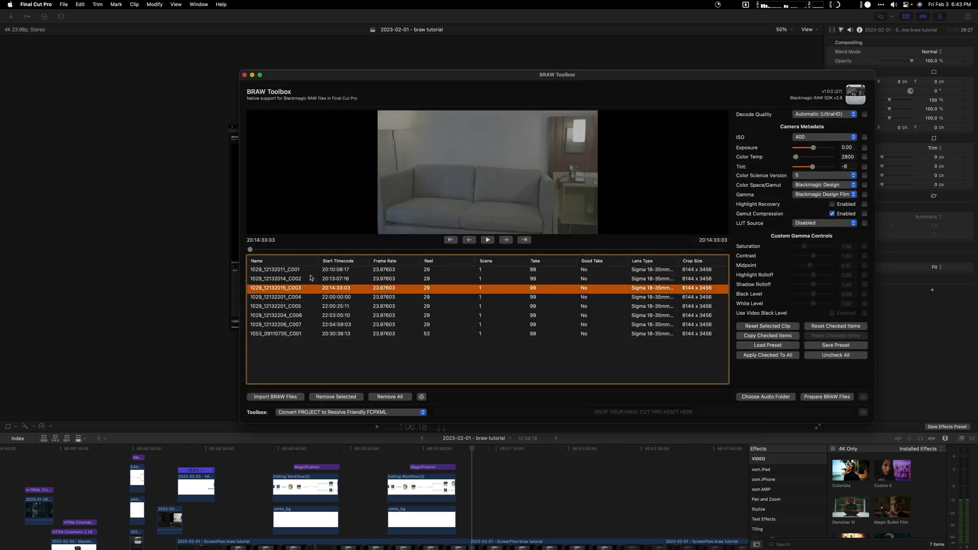
click(311, 278)
click(309, 269)
- Preview the remaining clips, return to 1029_12132011_C001 and bring up its ISO values
click(307, 305)
click(307, 316)
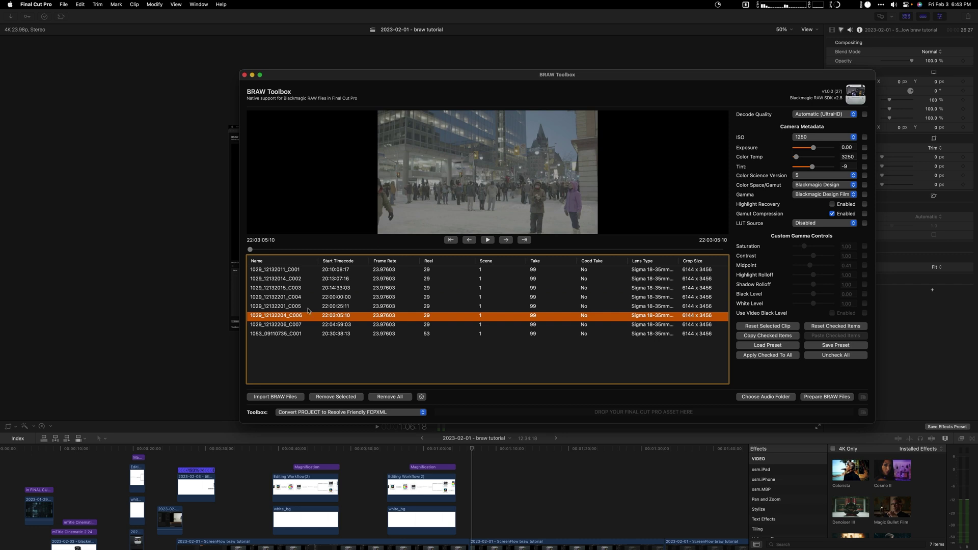
click(308, 297)
click(307, 282)
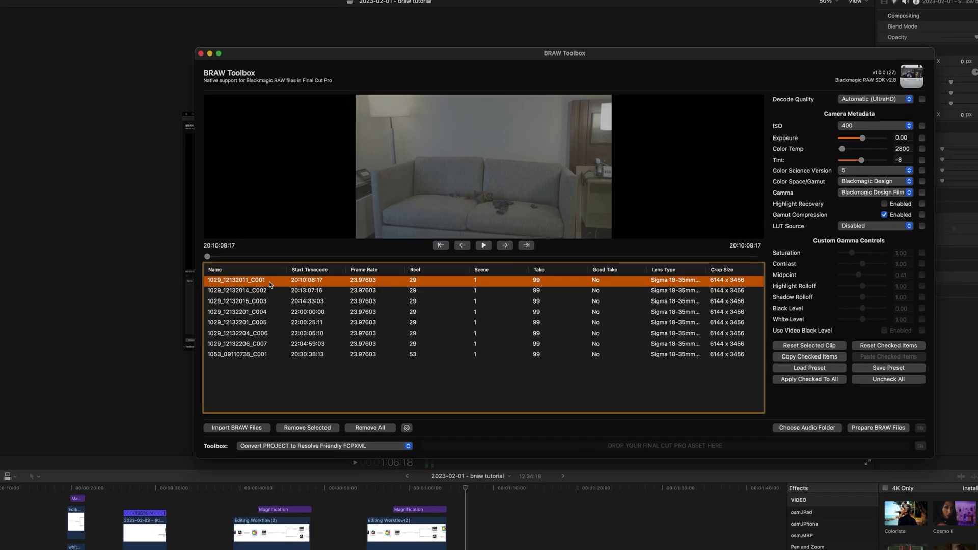
key(Up)
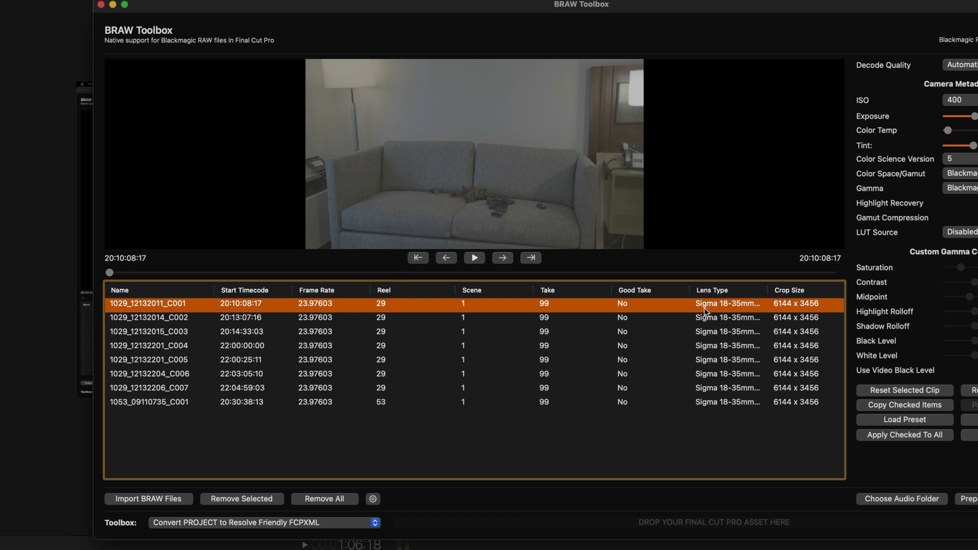
click(959, 100)
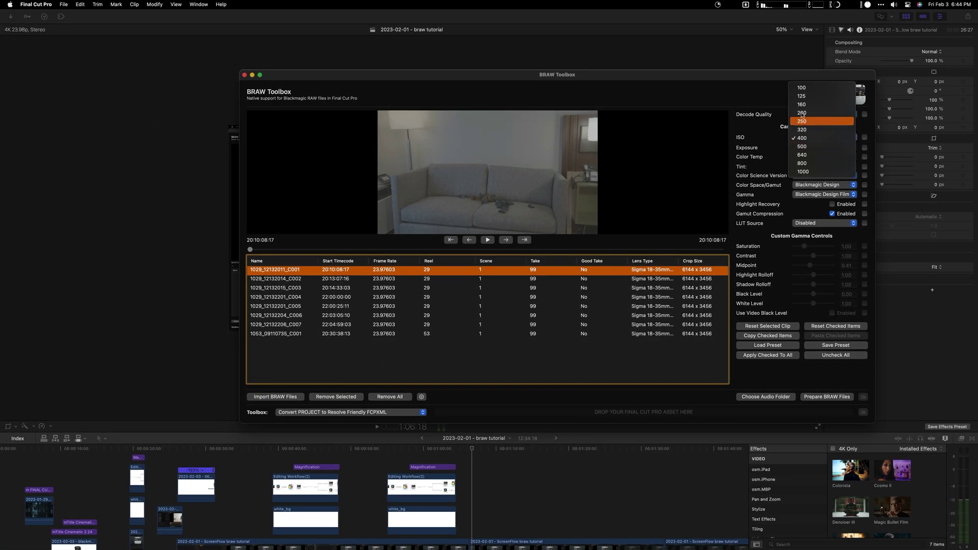
- Set clip 1029_12132011_C001 to ISO 1000 and lower its exposure to -1.35
click(803, 95)
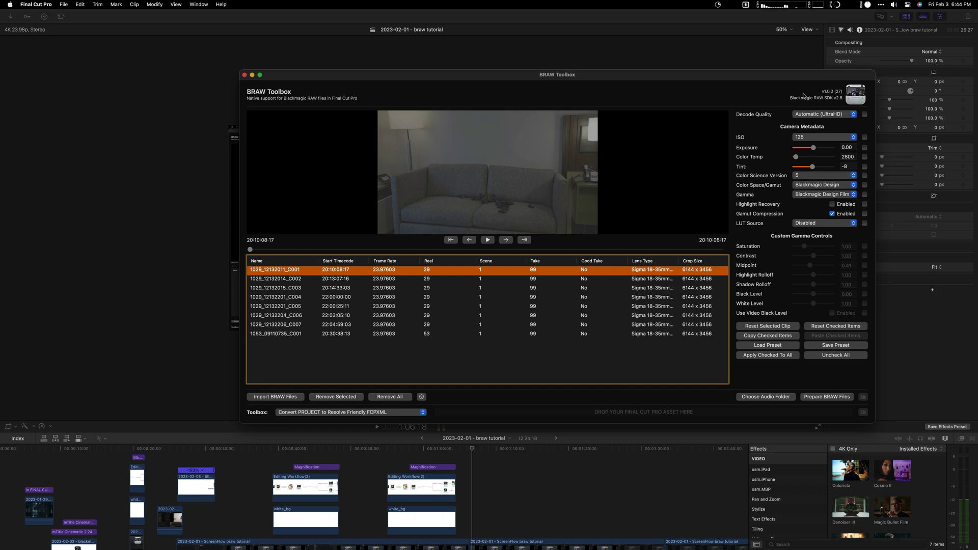
click(805, 137)
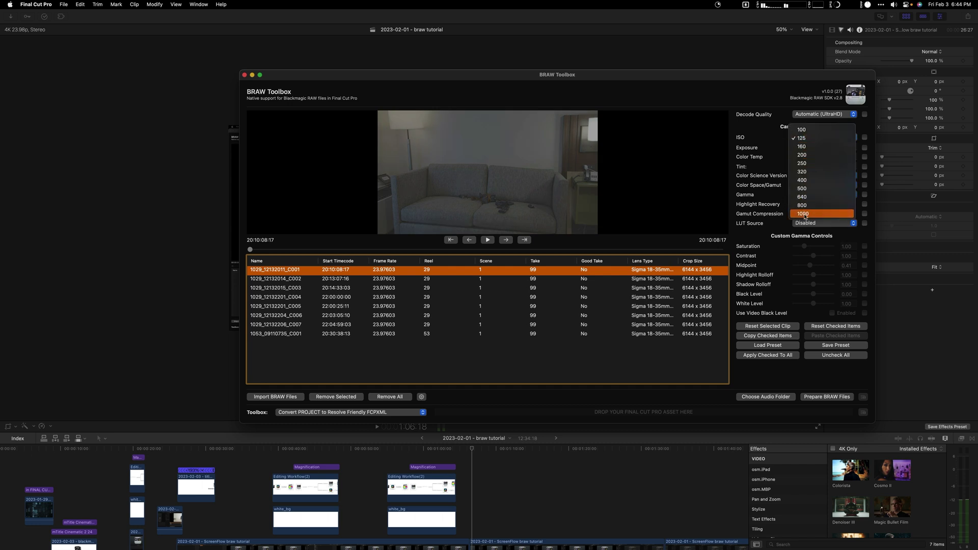
click(791, 218)
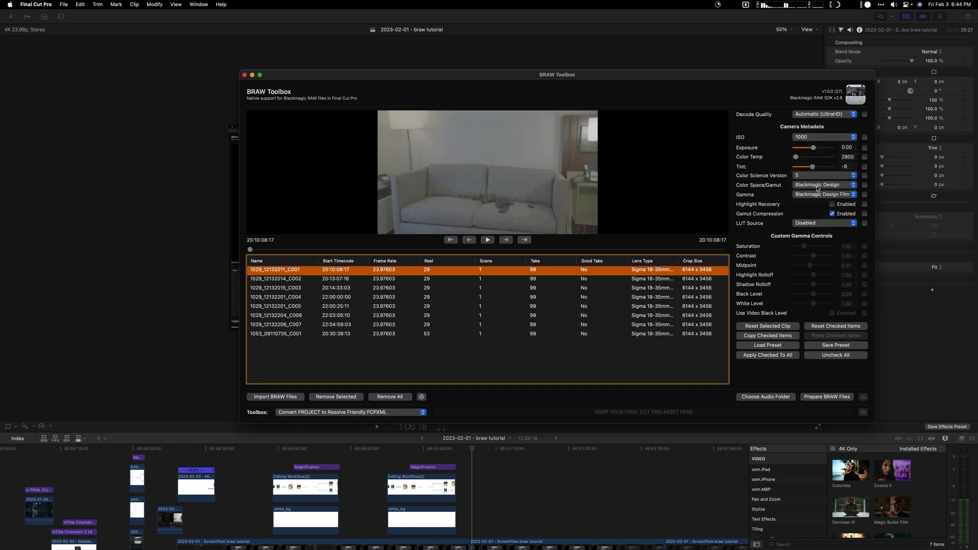
drag(815, 148, 810, 149)
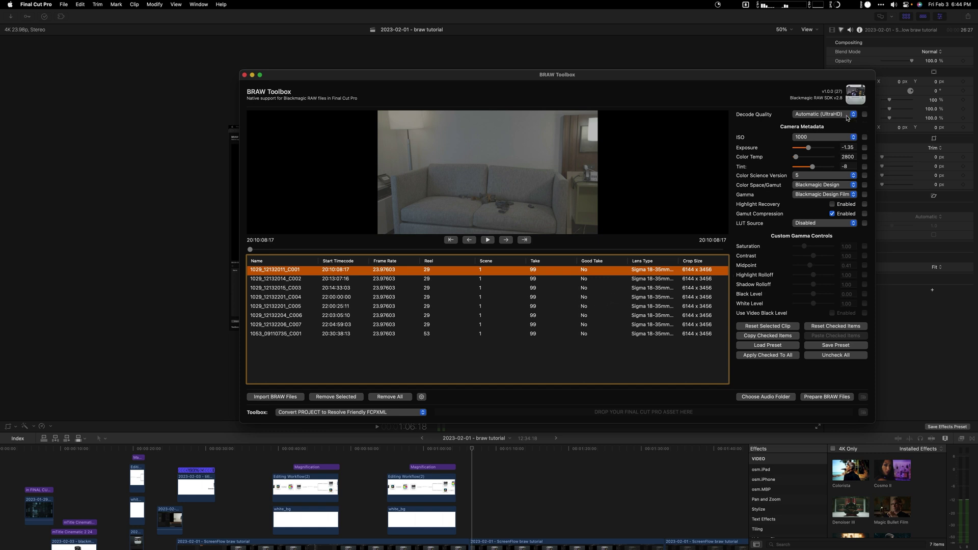
- Keep decode quality at Automatic (UltraHD) and review the extension's general settings without changes
click(853, 116)
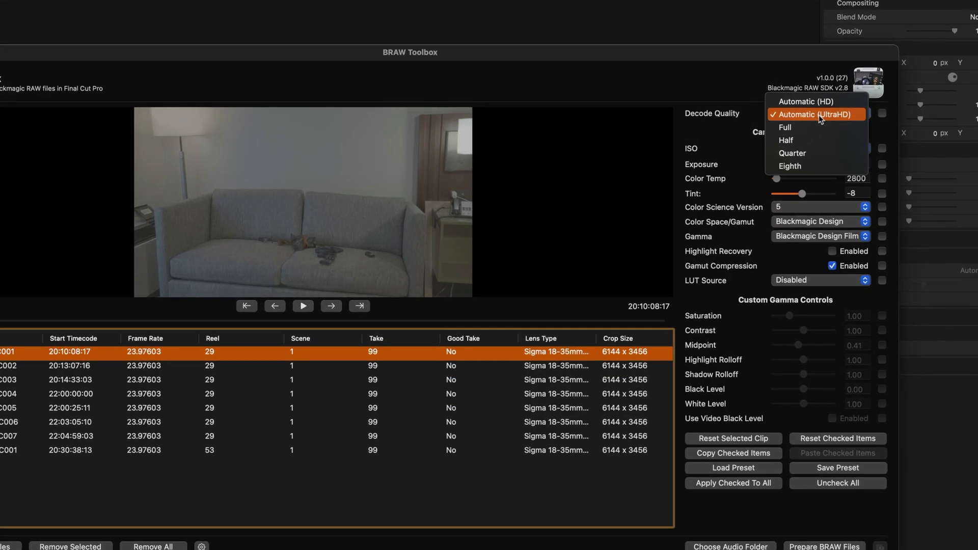
click(818, 114)
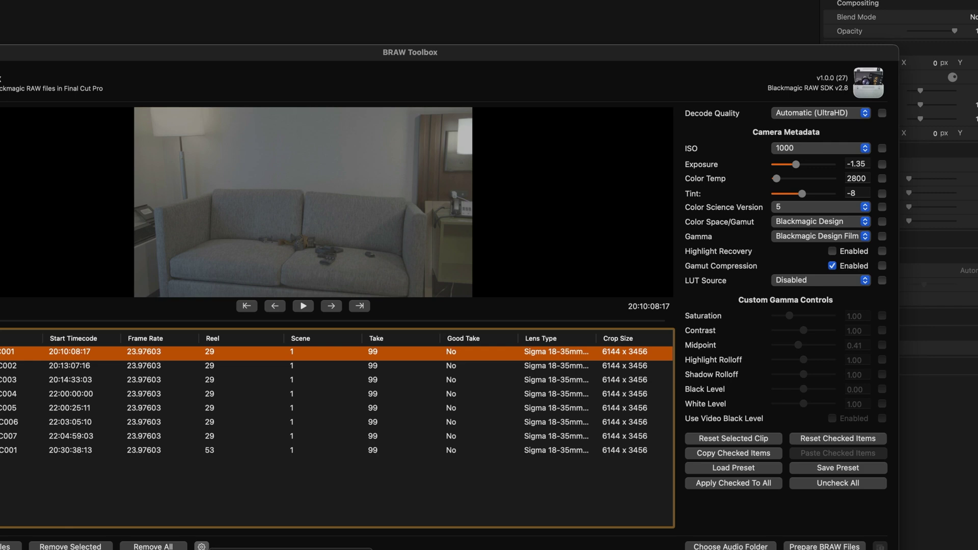
click(202, 546)
mouse_move(319, 549)
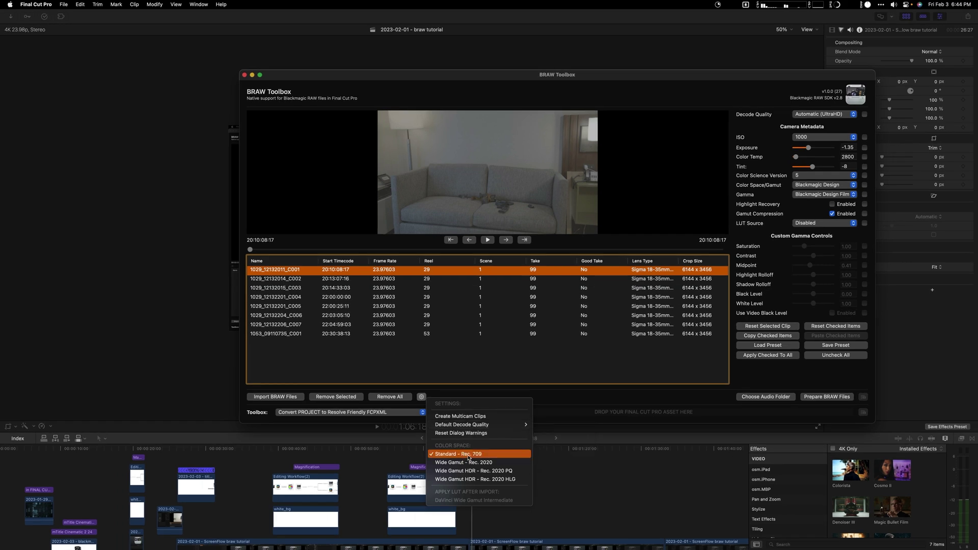
click(592, 401)
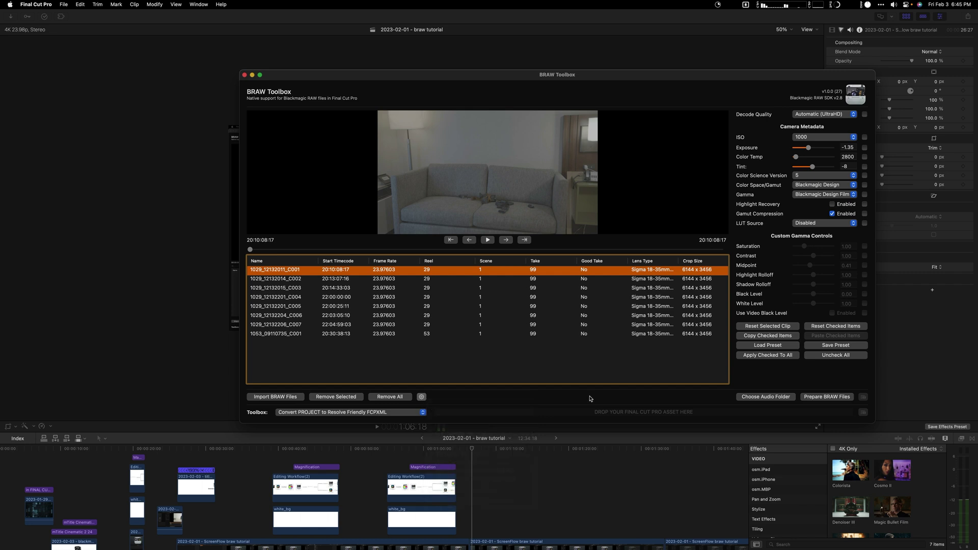
click(422, 397)
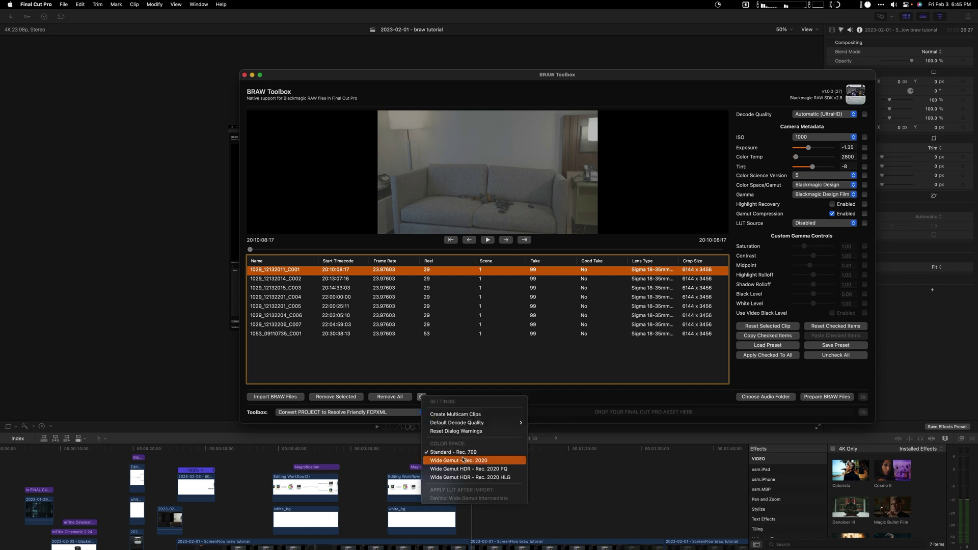
click(636, 370)
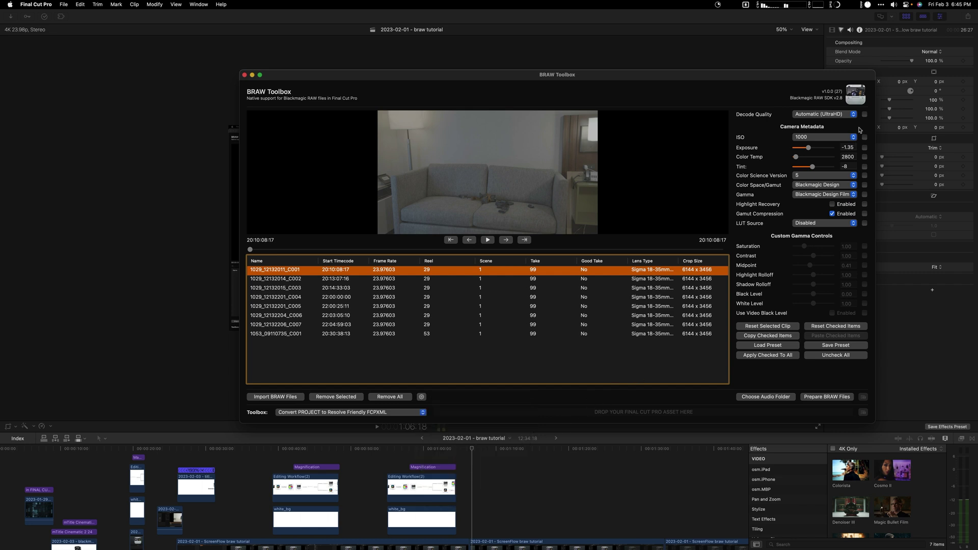
- Tick decode quality, ISO, exposure and colour temperature for copying
click(864, 114)
click(865, 137)
click(865, 147)
click(864, 156)
- Tick tint as well and copy the checked settings from the current clip
click(865, 166)
click(760, 338)
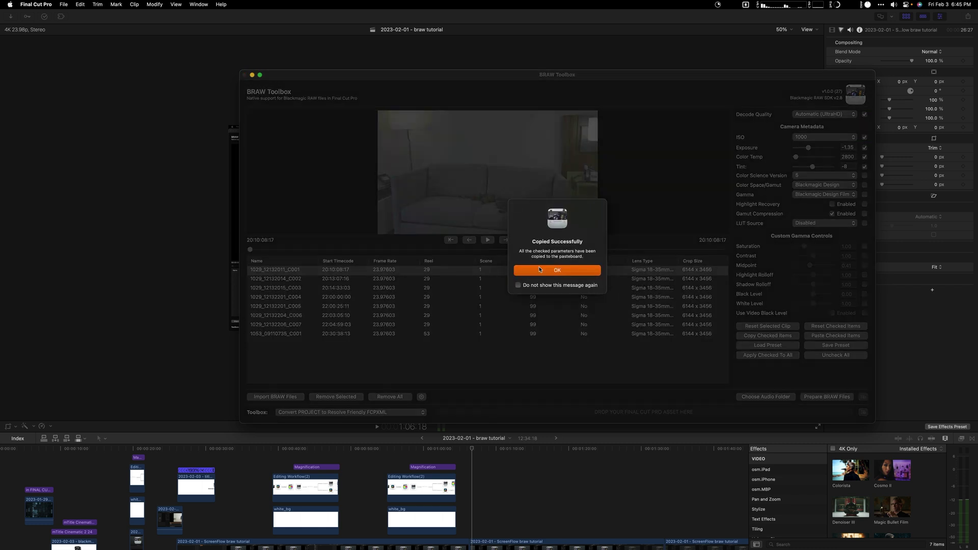
click(540, 269)
- Apply the checked settings to all clips and confirm the prompt
click(471, 280)
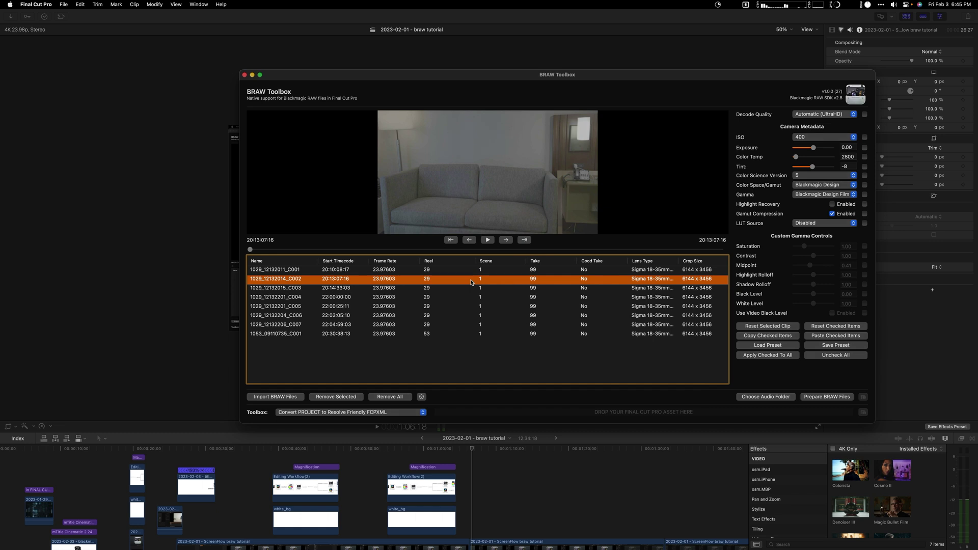
click(766, 356)
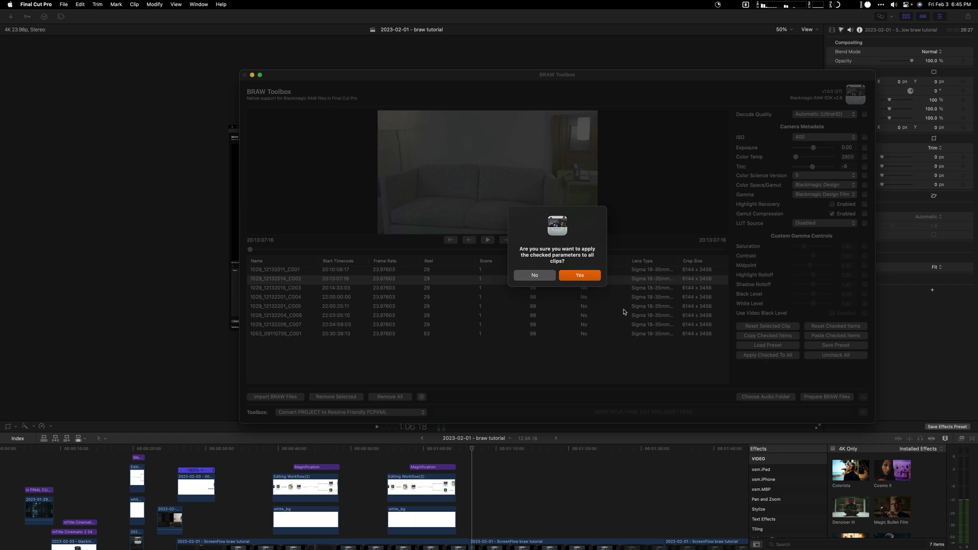
click(573, 276)
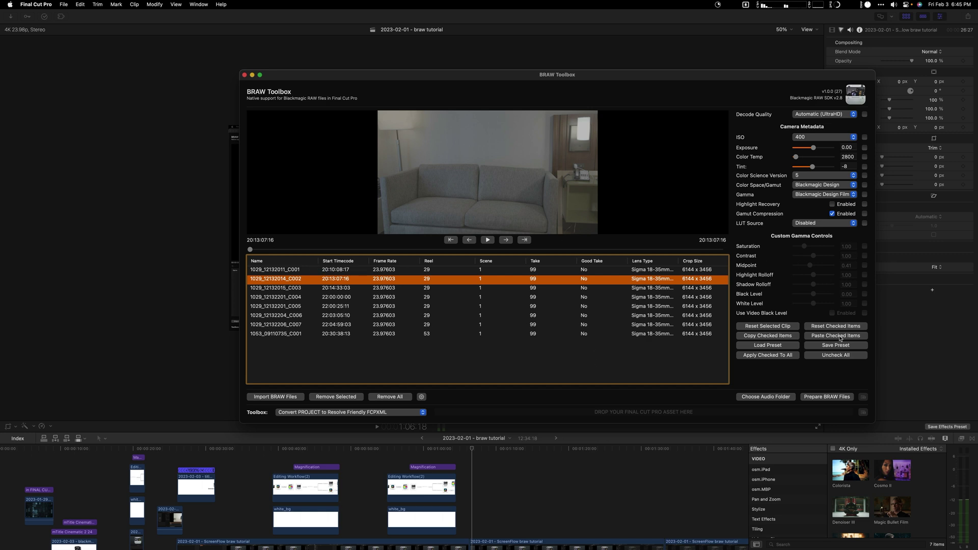
- Prepare the BRAW files starting from clip 1029_12132011_C001 and acknowledge the success message
click(517, 270)
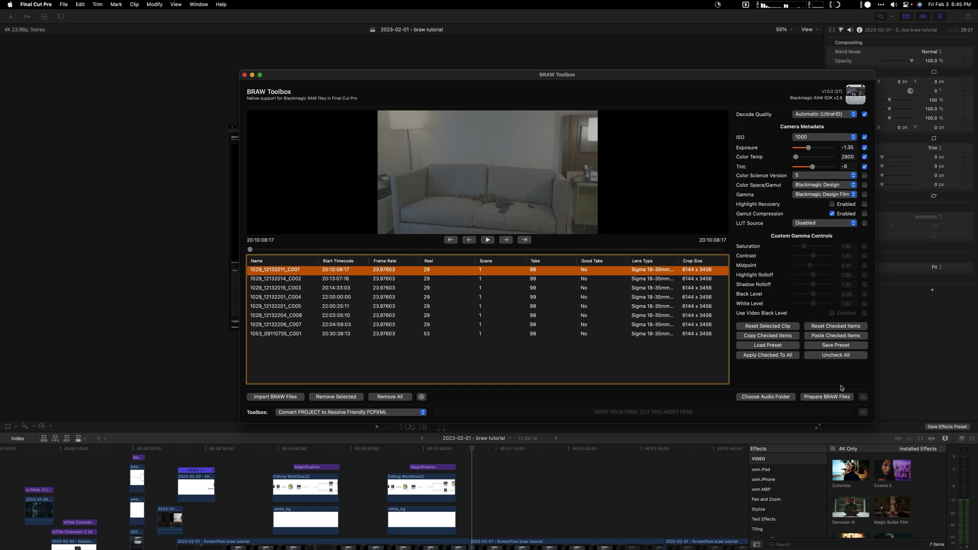
click(816, 401)
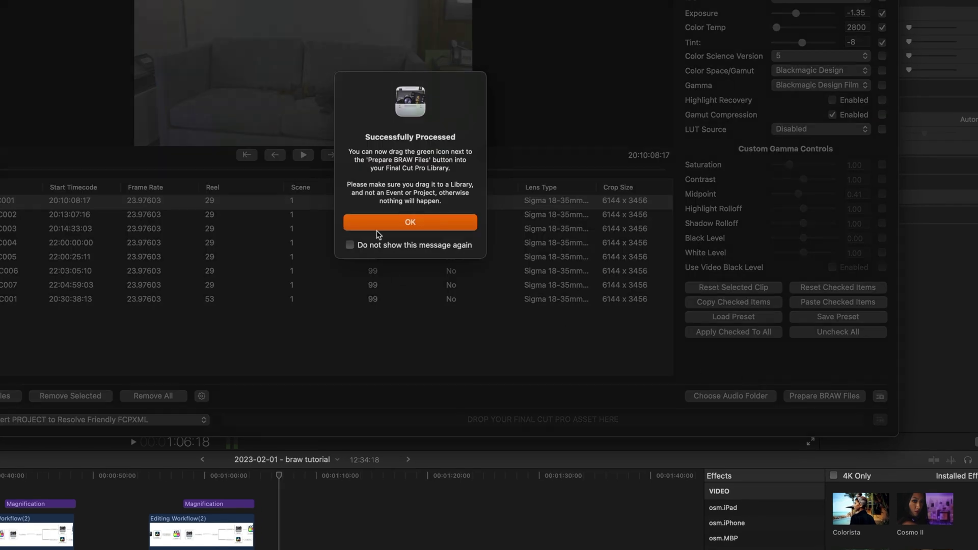
click(398, 220)
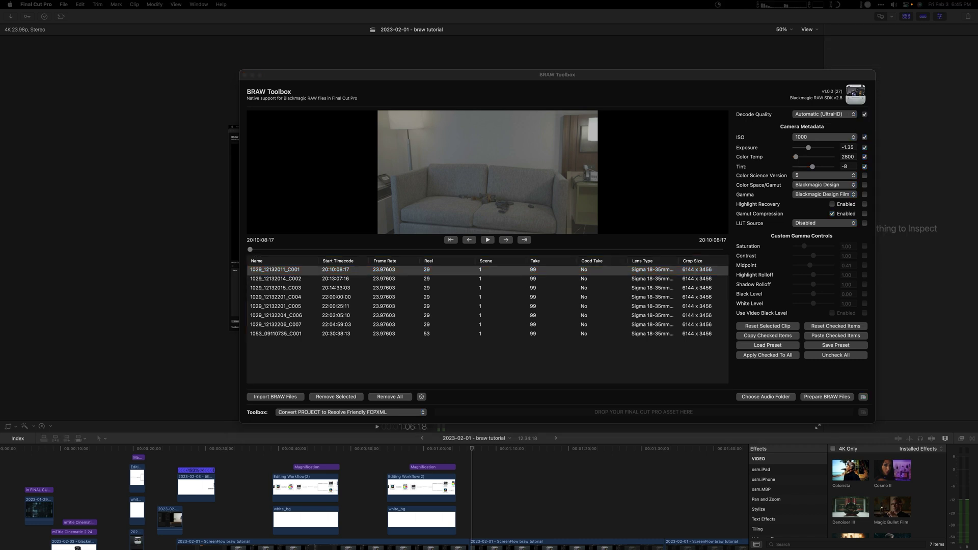
- Drag the eight prepared BRAW clips (ISO 1000, exposure -1.35) into the Final Cut Pro library
click(725, 87)
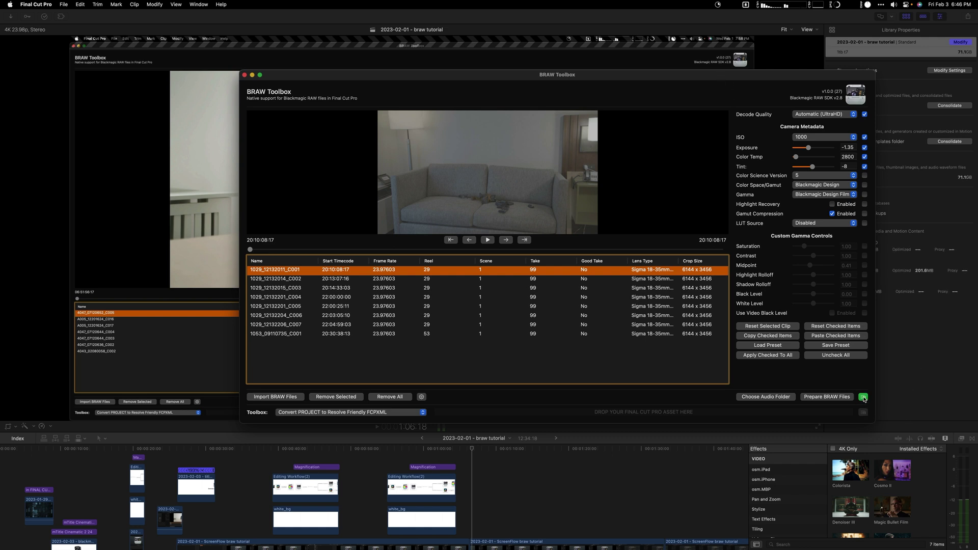
click(863, 397)
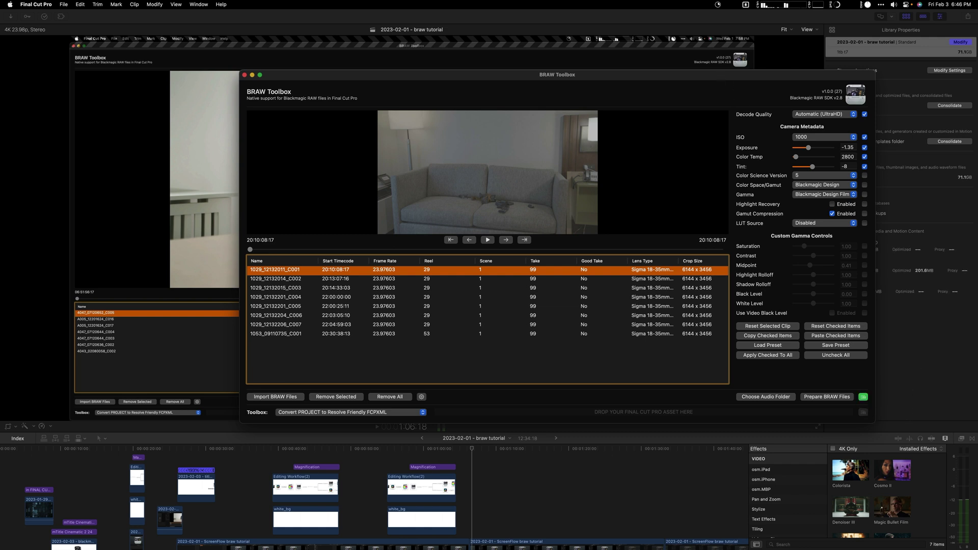